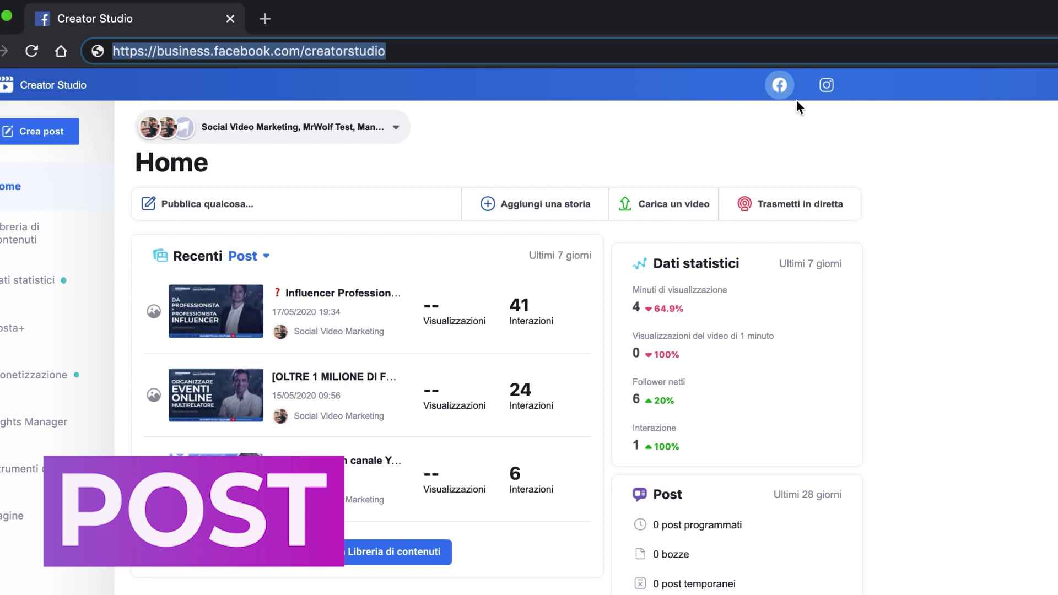
- Switch to the Instagram content library, check the IGTV posts, and return to the list of all content
click(826, 86)
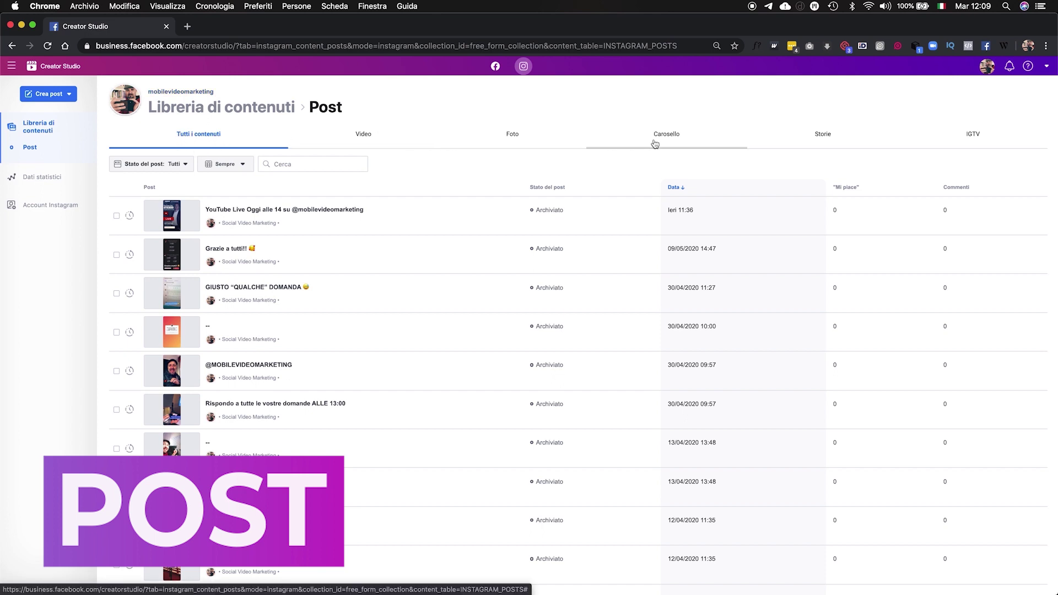
click(968, 142)
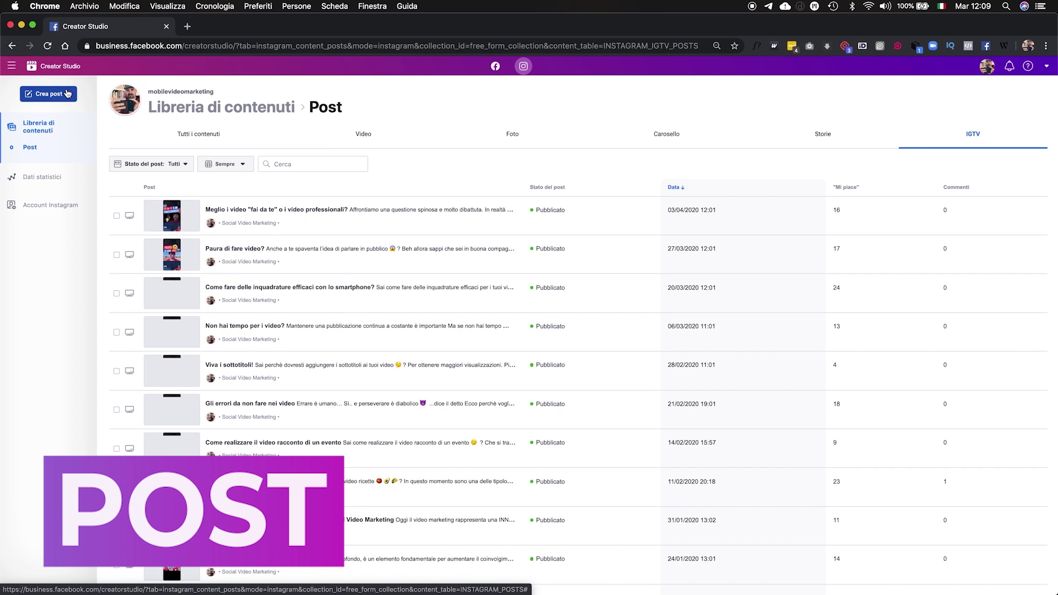
click(197, 133)
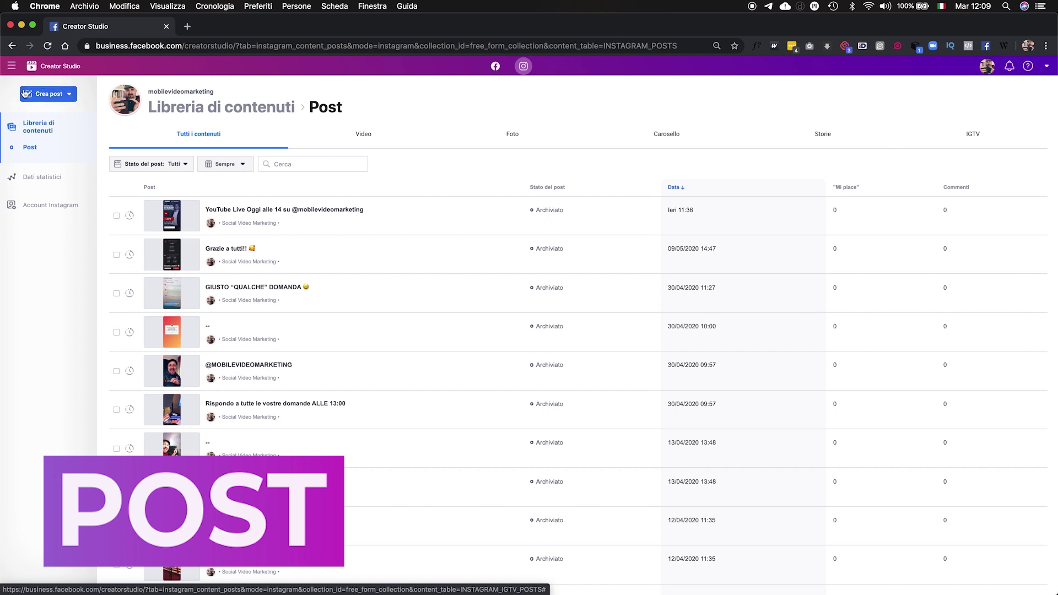
click(69, 95)
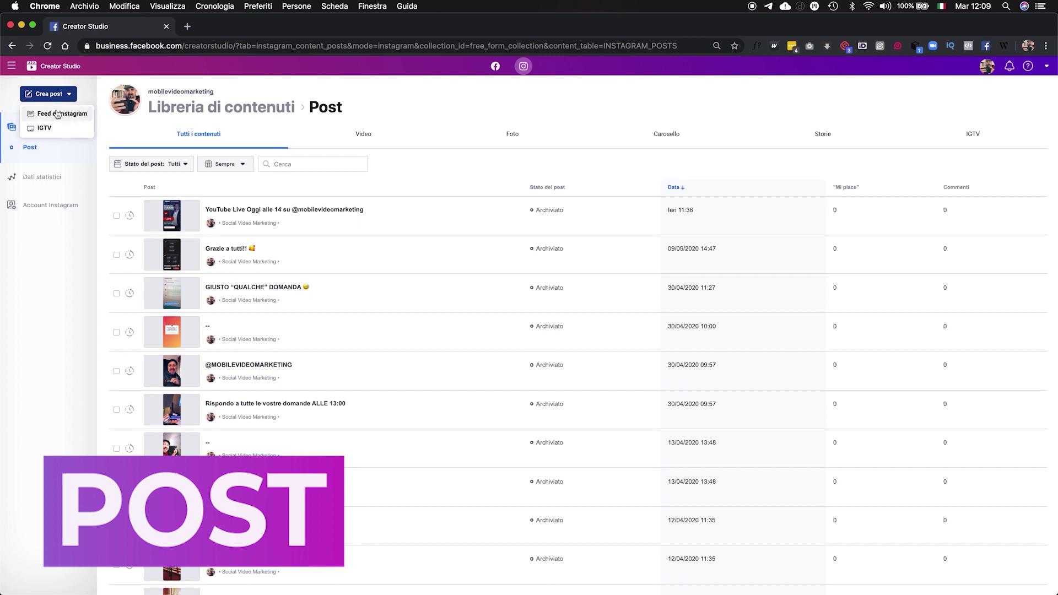
click(58, 114)
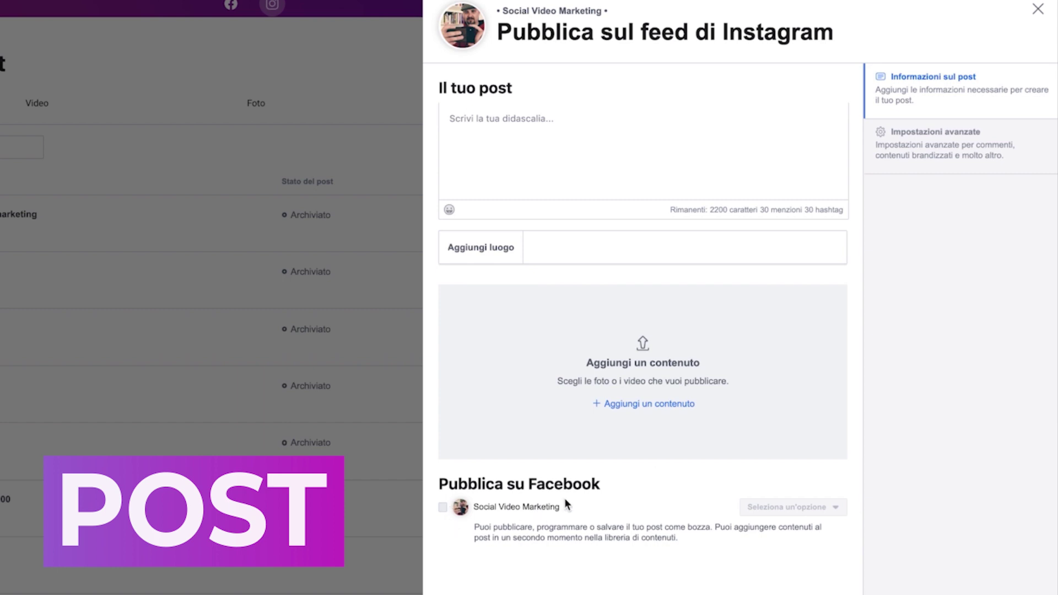
click(640, 407)
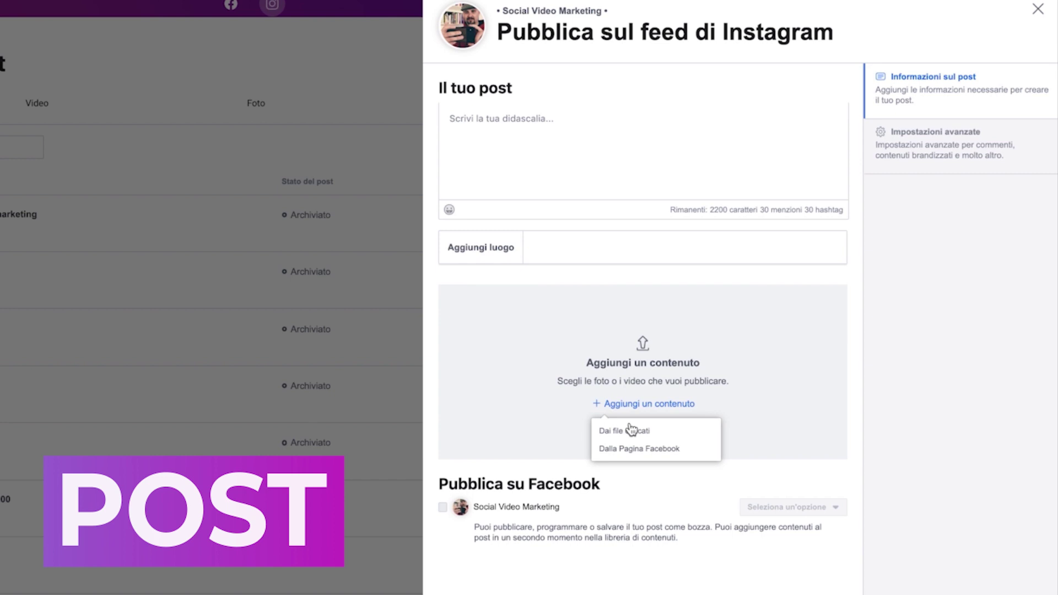
click(631, 429)
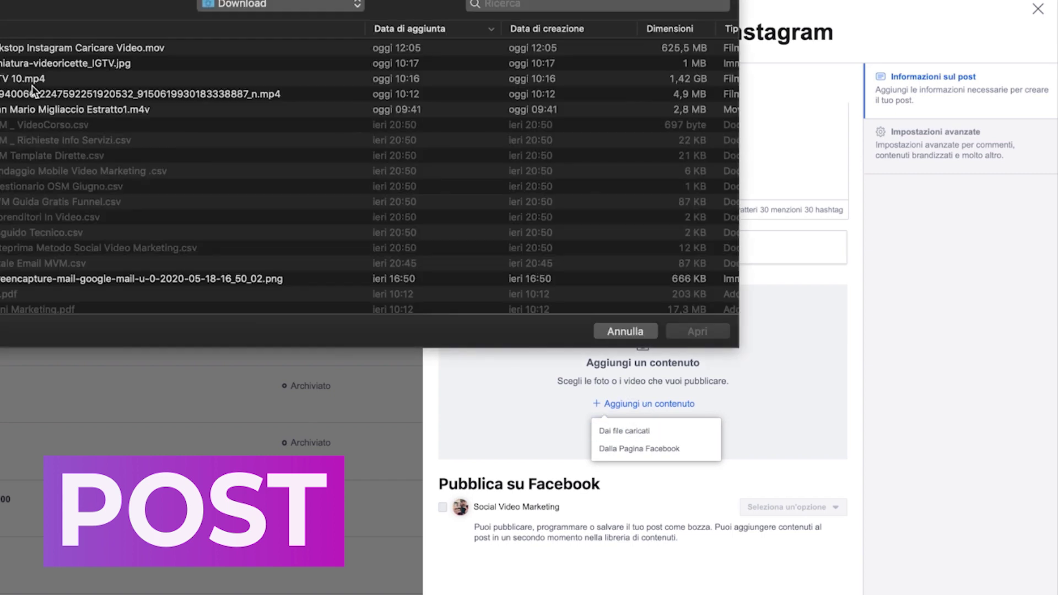
click(42, 90)
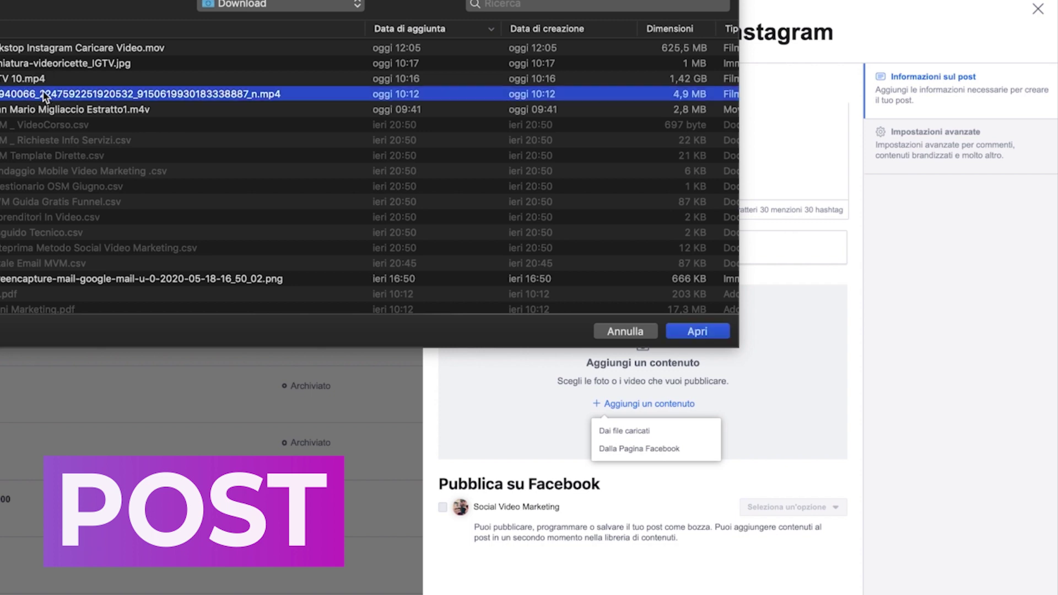
click(706, 334)
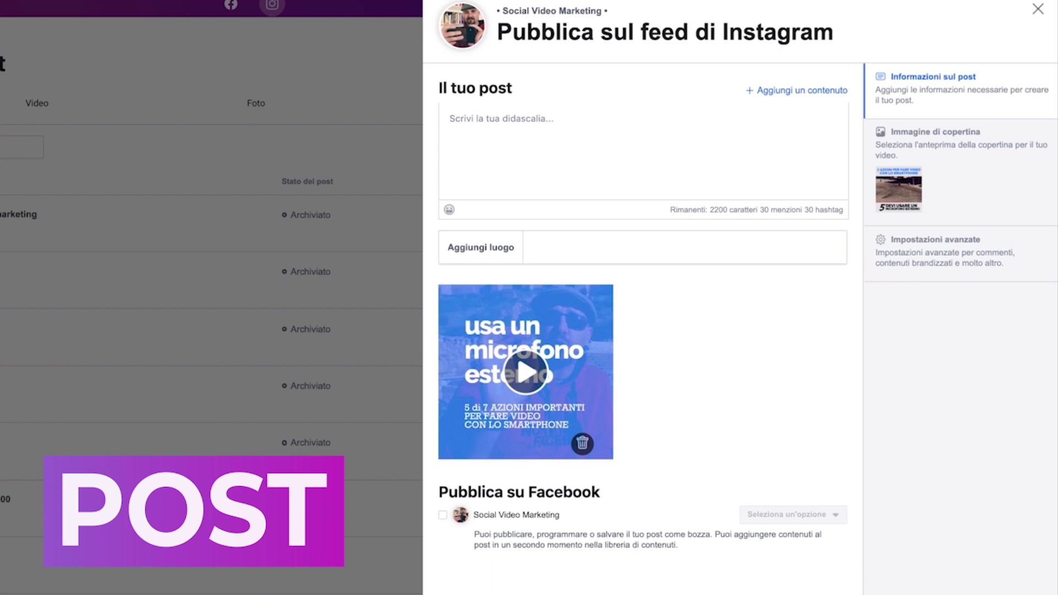
- Paste the prepared caption about using an external microphone, including its hashtags, into the post's description
click(457, 126)
key(ctrl+v)
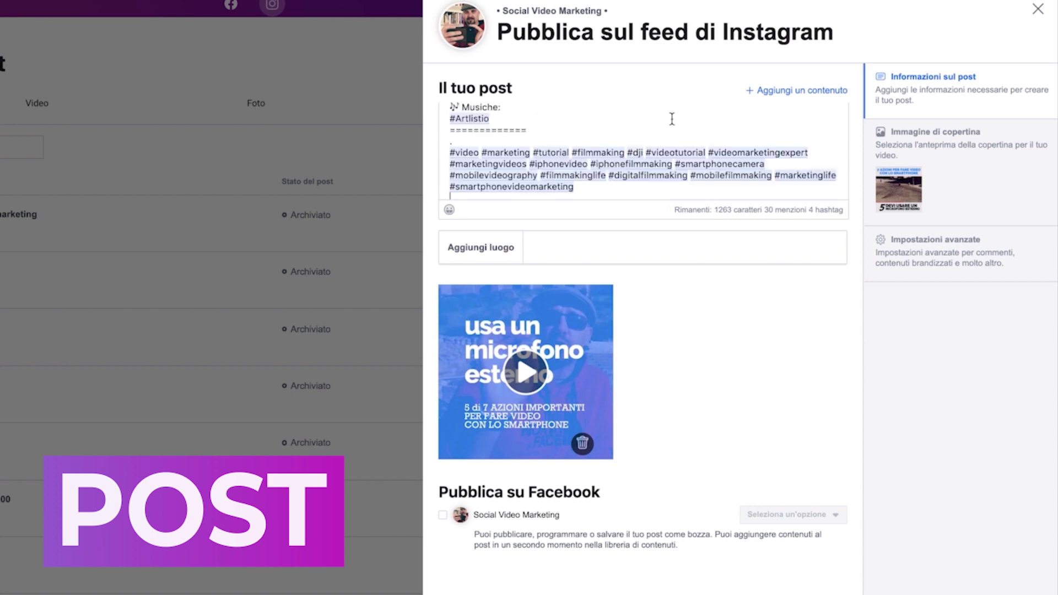
scroll(672, 118, up, 5)
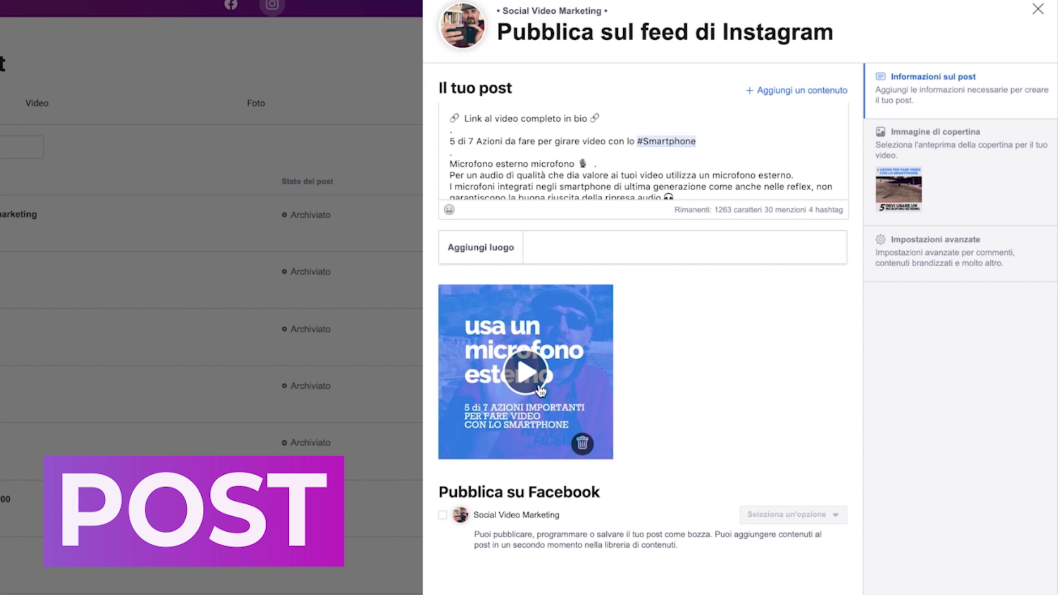
- Examine the suggested video frames available as the post's cover image, going through the whole series and back to the first
click(943, 156)
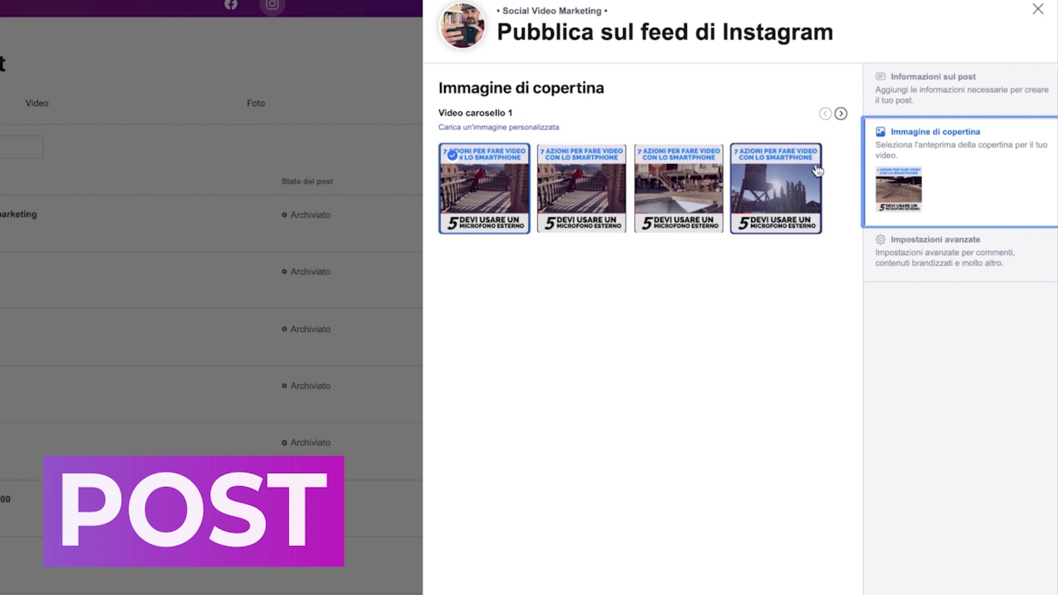
click(840, 113)
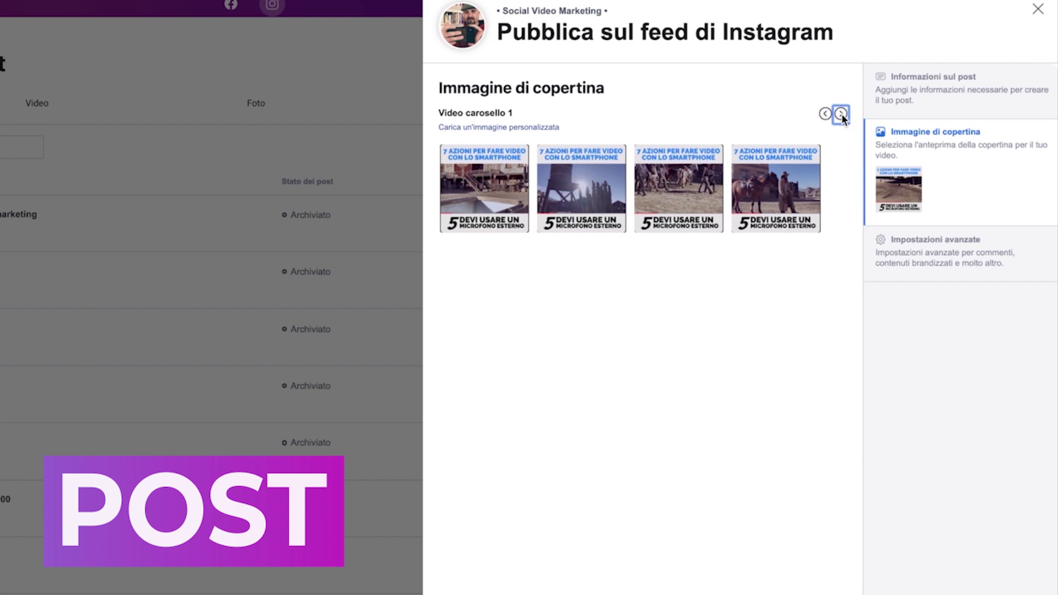
click(840, 113)
click(840, 113)
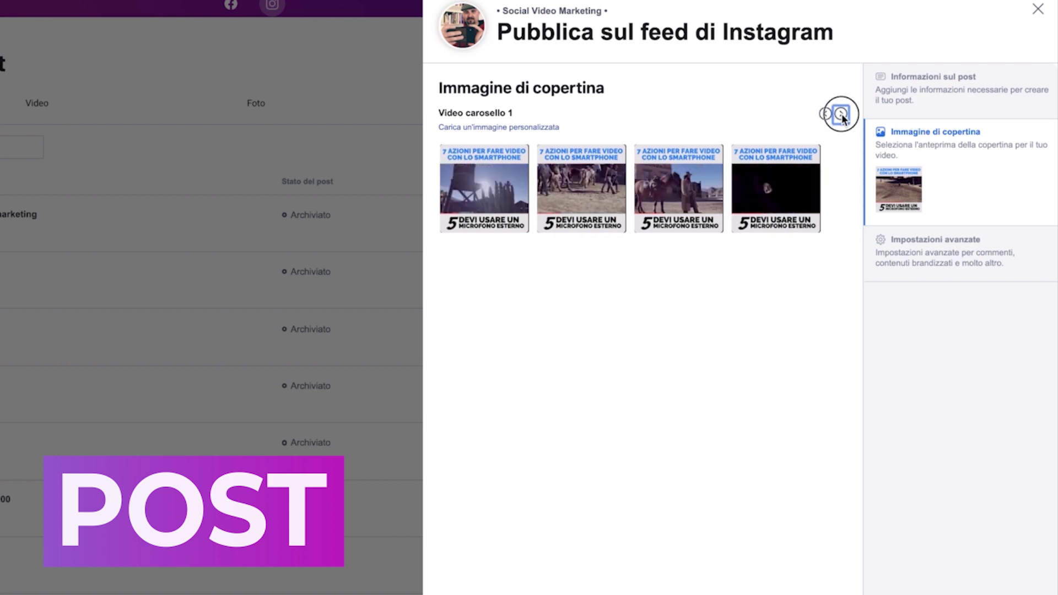
click(840, 114)
click(840, 113)
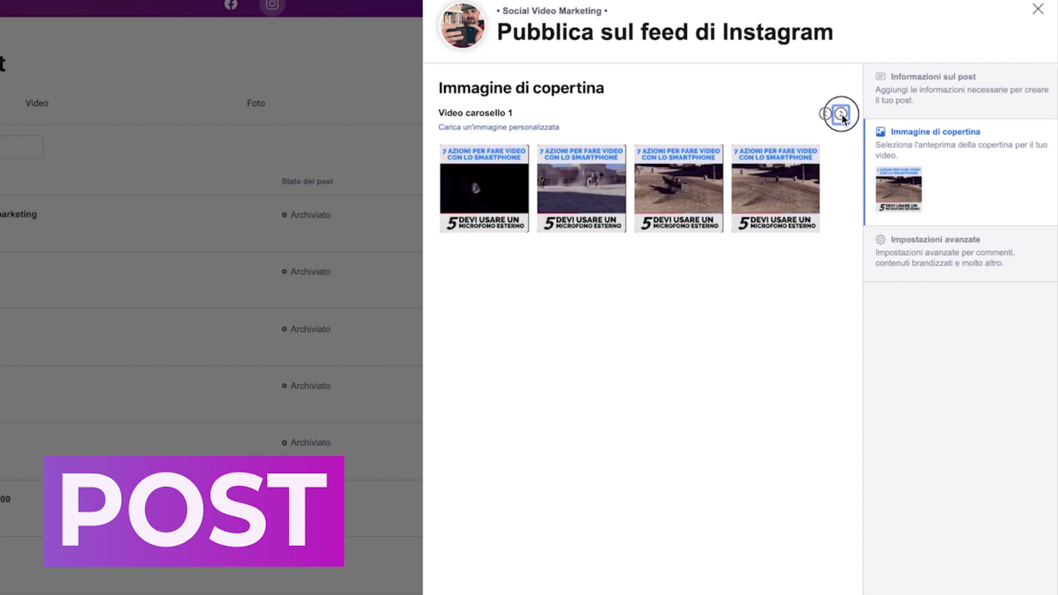
click(840, 113)
click(840, 113)
click(840, 113)
click(840, 113)
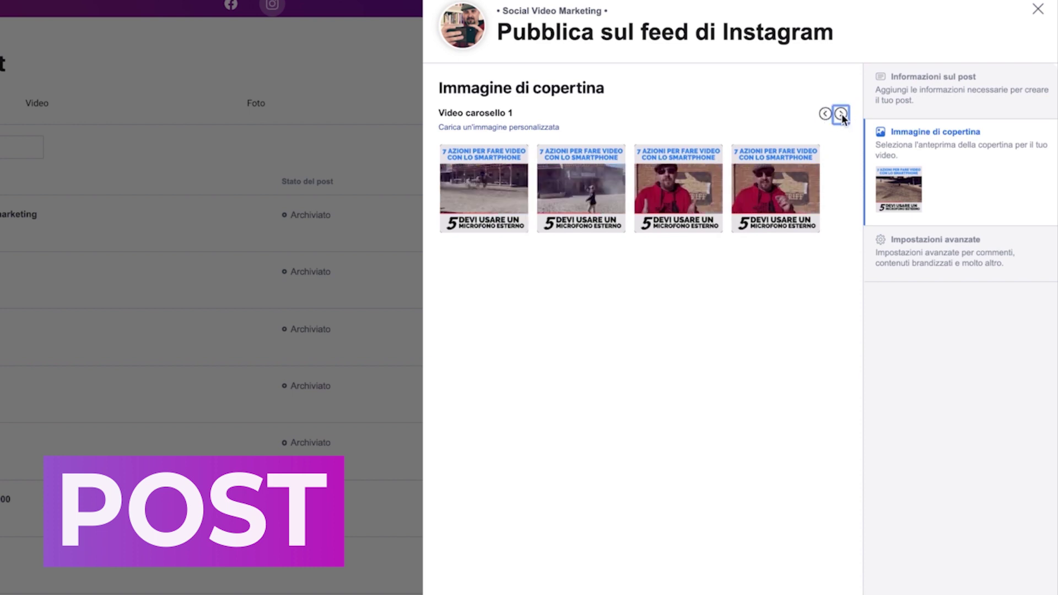
click(840, 113)
click(840, 113)
click(840, 113)
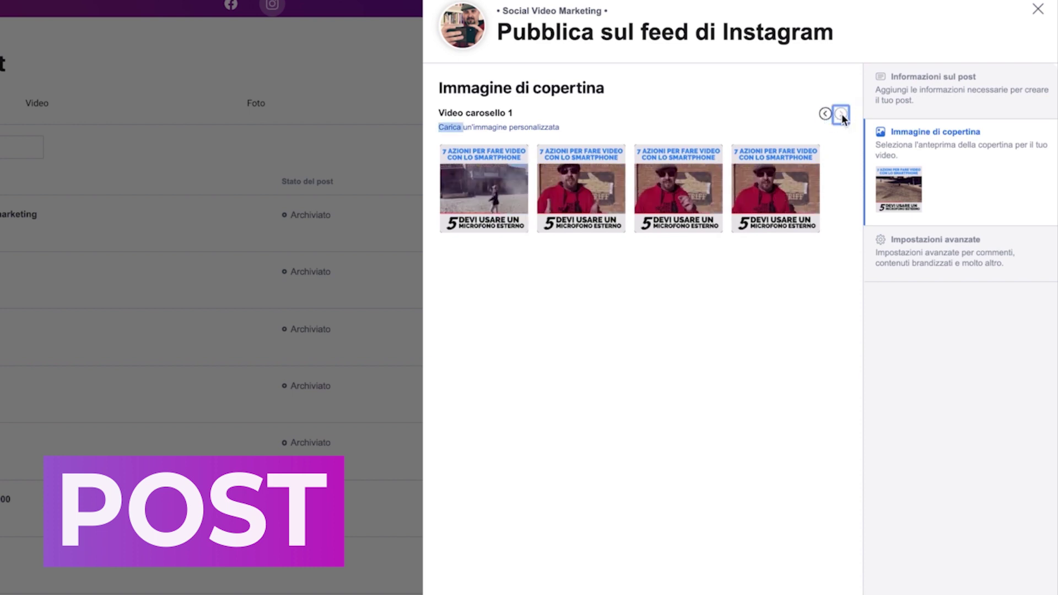
click(824, 114)
click(825, 114)
click(824, 115)
click(824, 115)
click(825, 115)
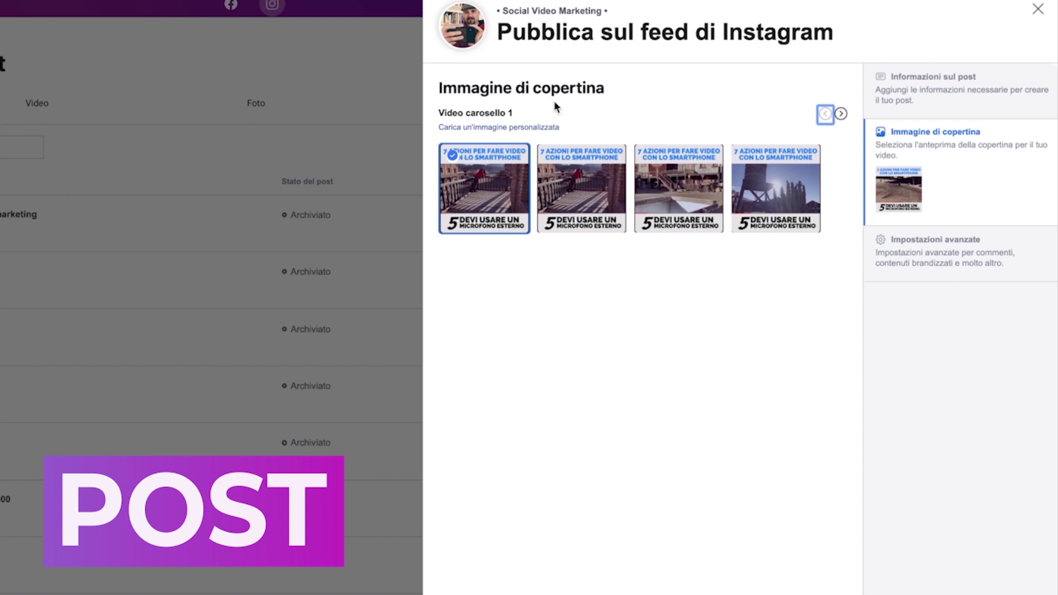
click(516, 127)
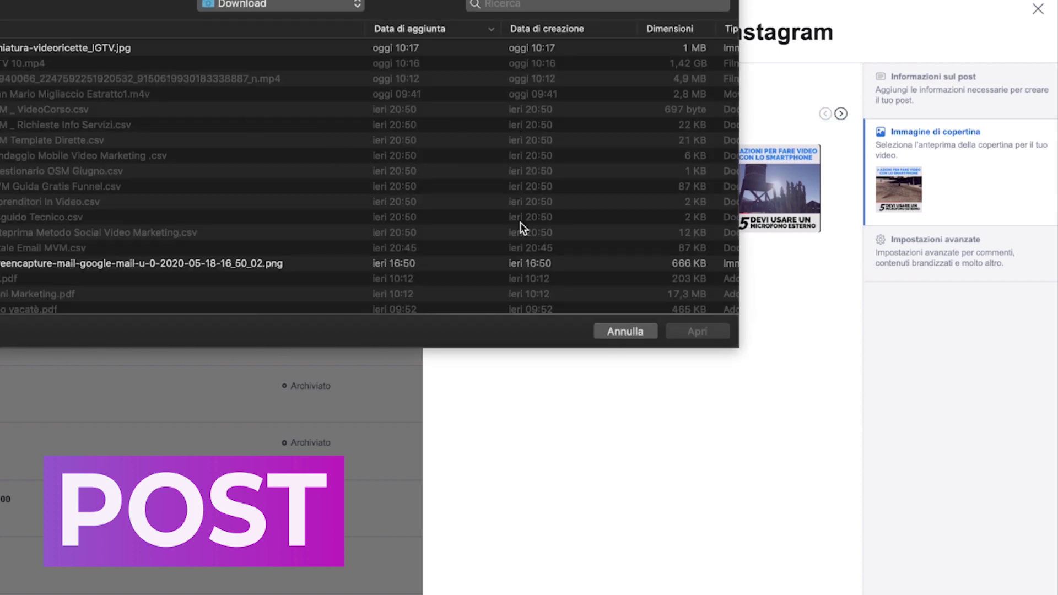
click(622, 335)
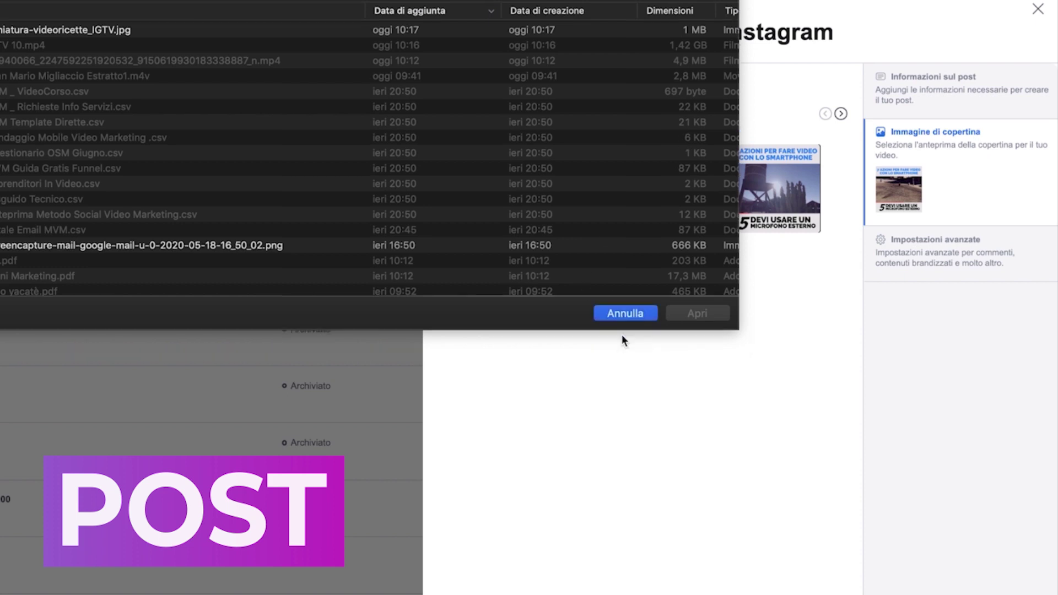
click(924, 86)
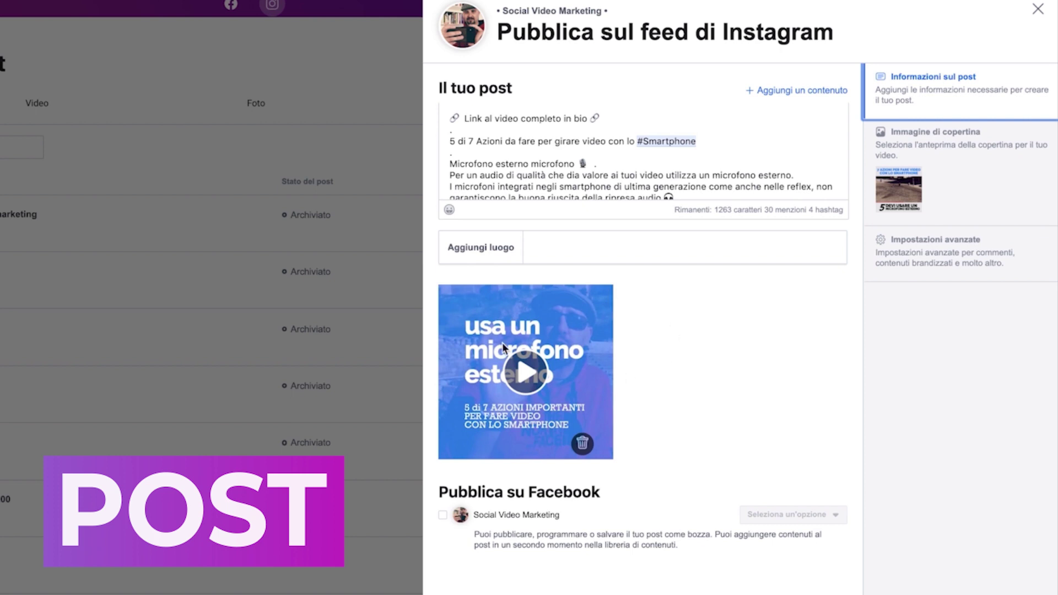
click(927, 197)
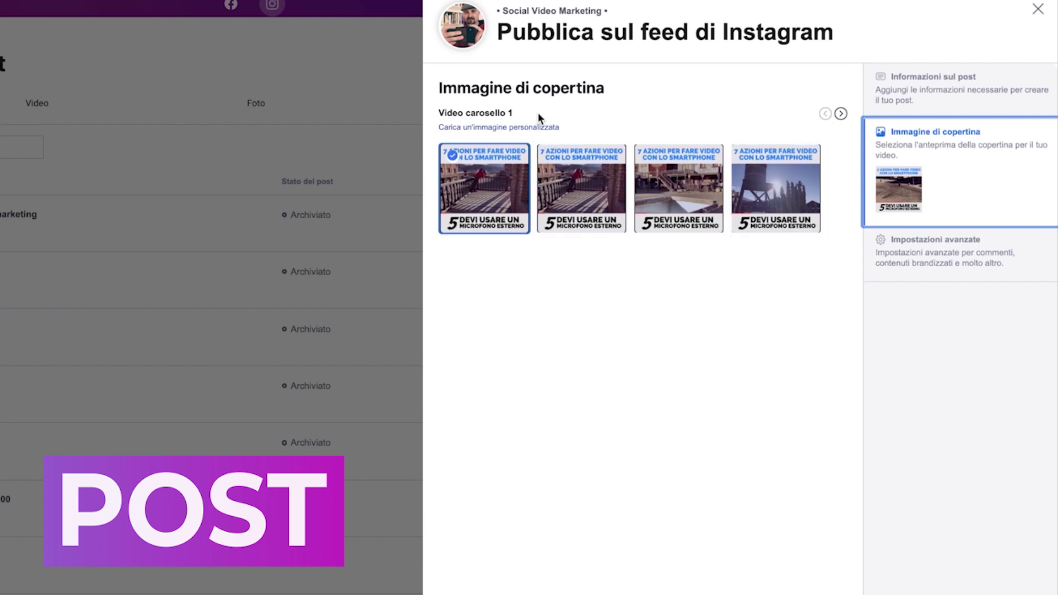
- Disable comments for the post in its advanced settings
click(921, 248)
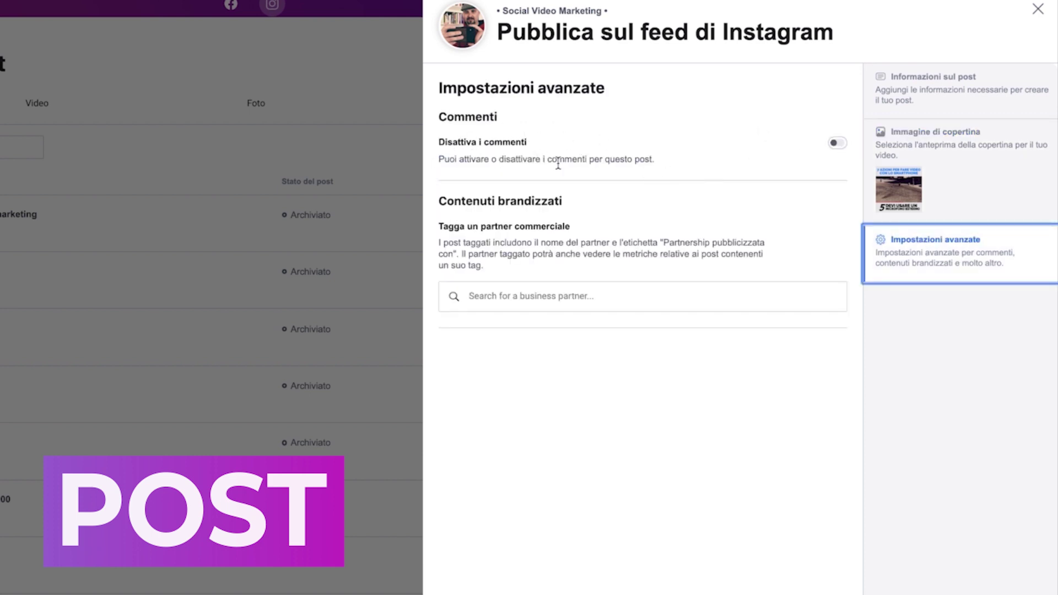
click(837, 144)
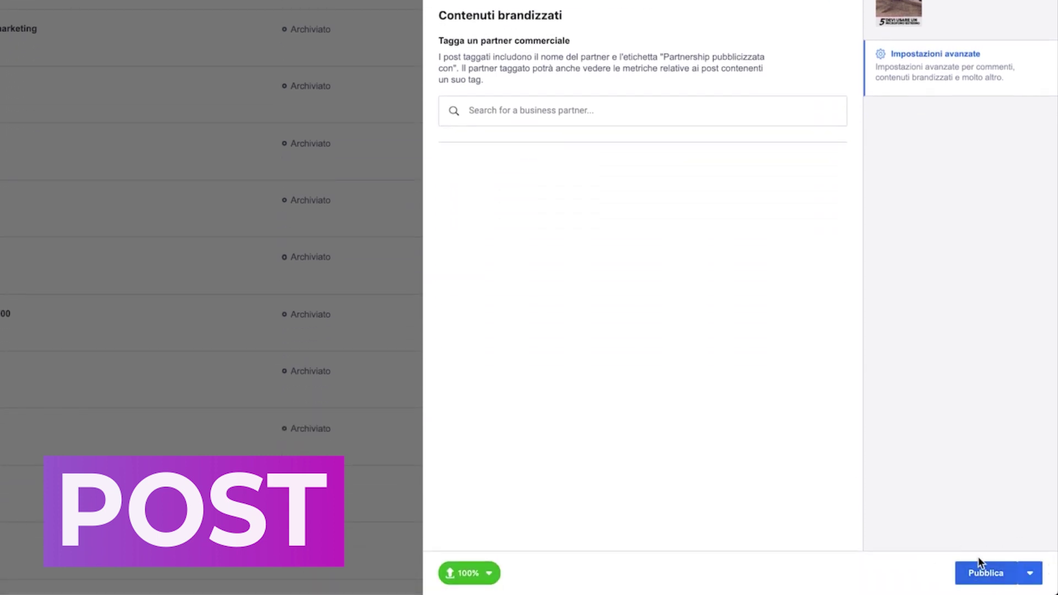
- Choose scheduled publishing for the post and check the calendar for the publication date
click(1029, 576)
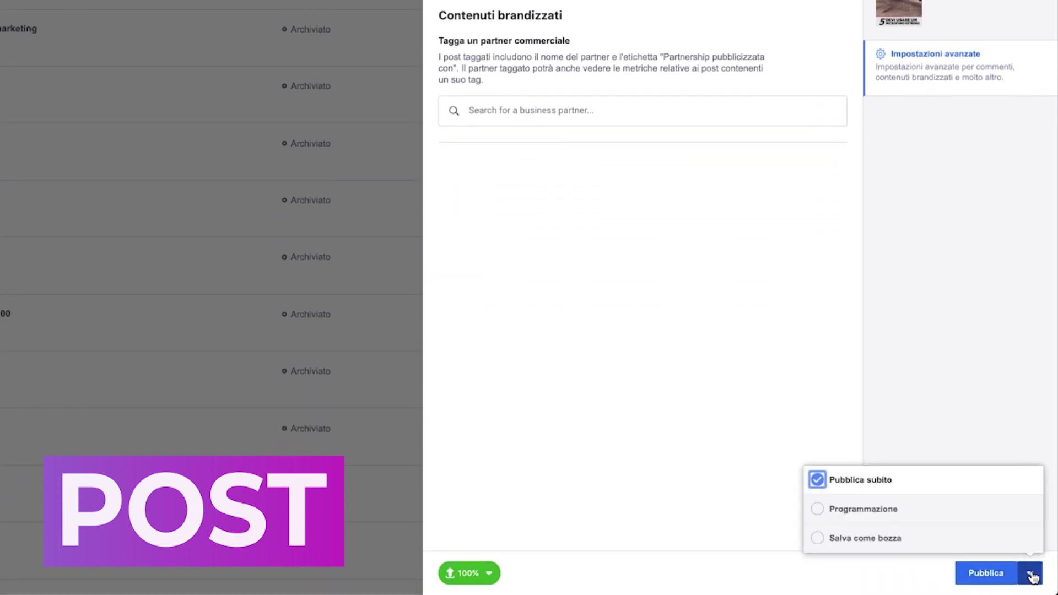
click(891, 515)
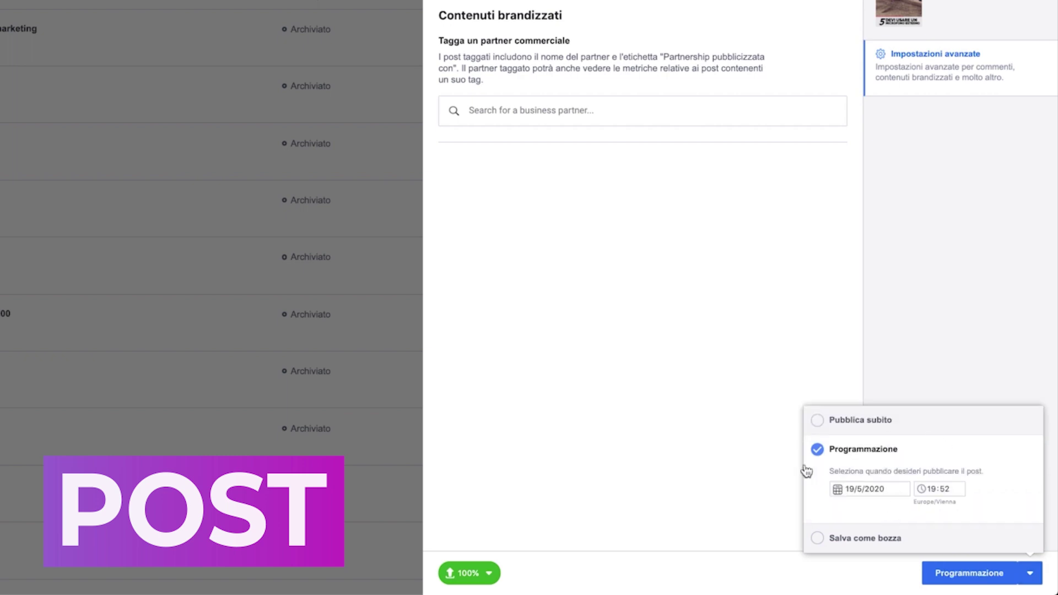
click(868, 489)
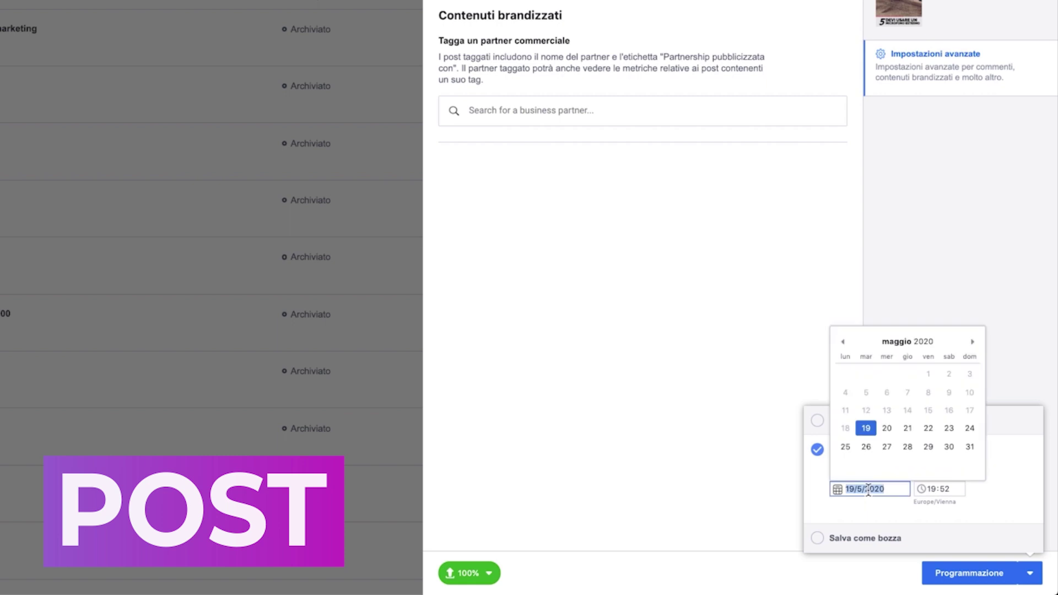
click(994, 509)
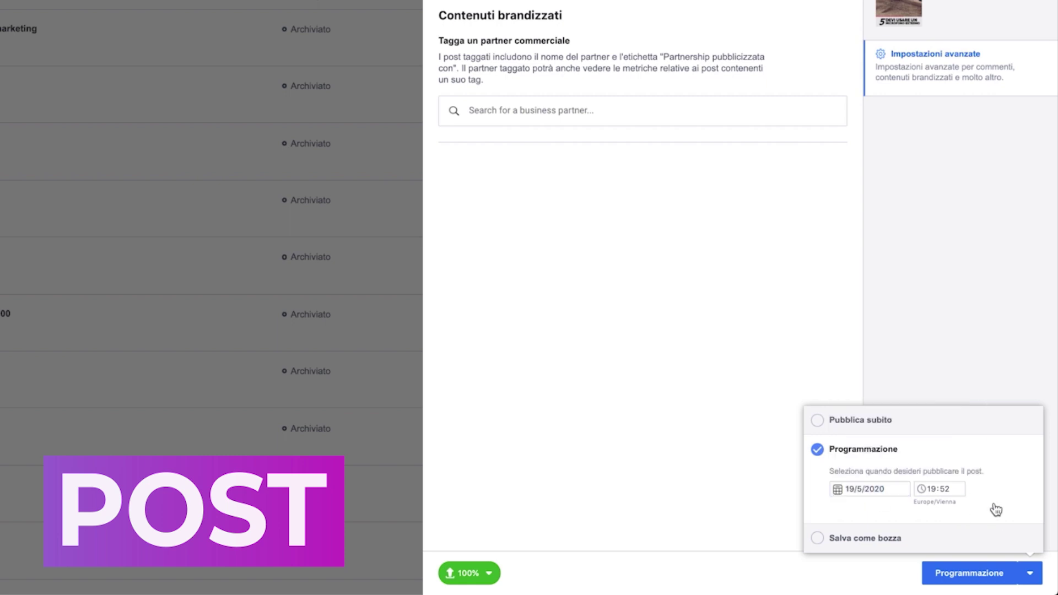
- Set the publishing option to Salva come bozza and save the post as a draft
click(818, 538)
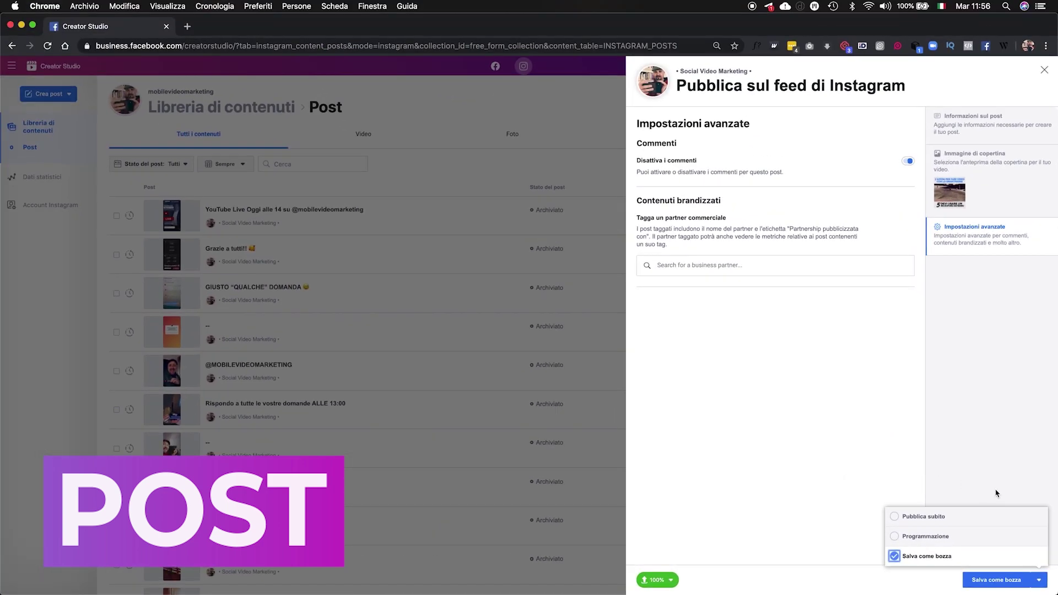
click(989, 580)
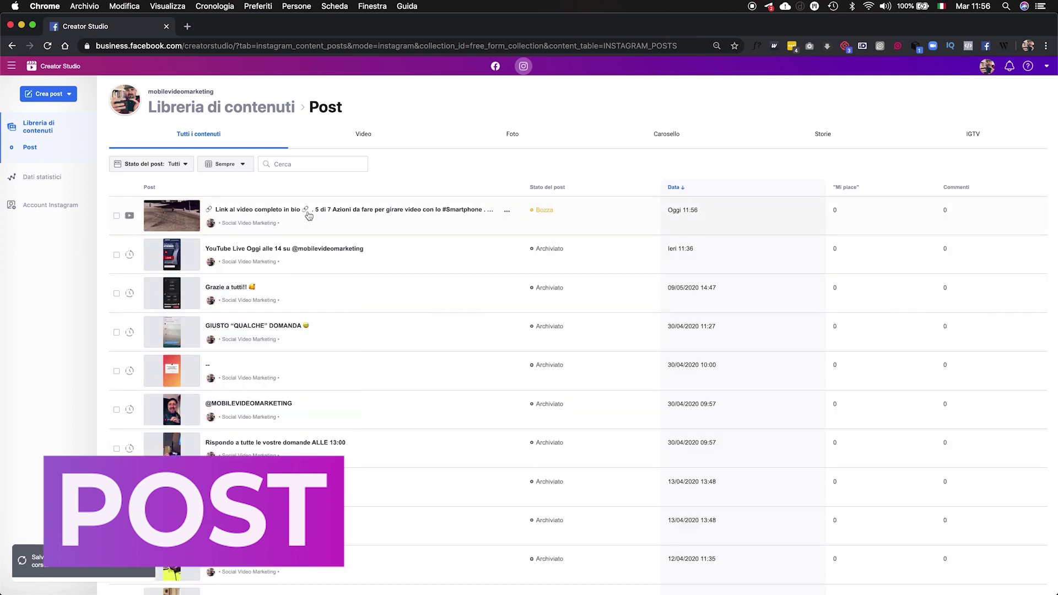
- Select the new draft in the content library, view its post details with the video and caption, and close them
click(116, 216)
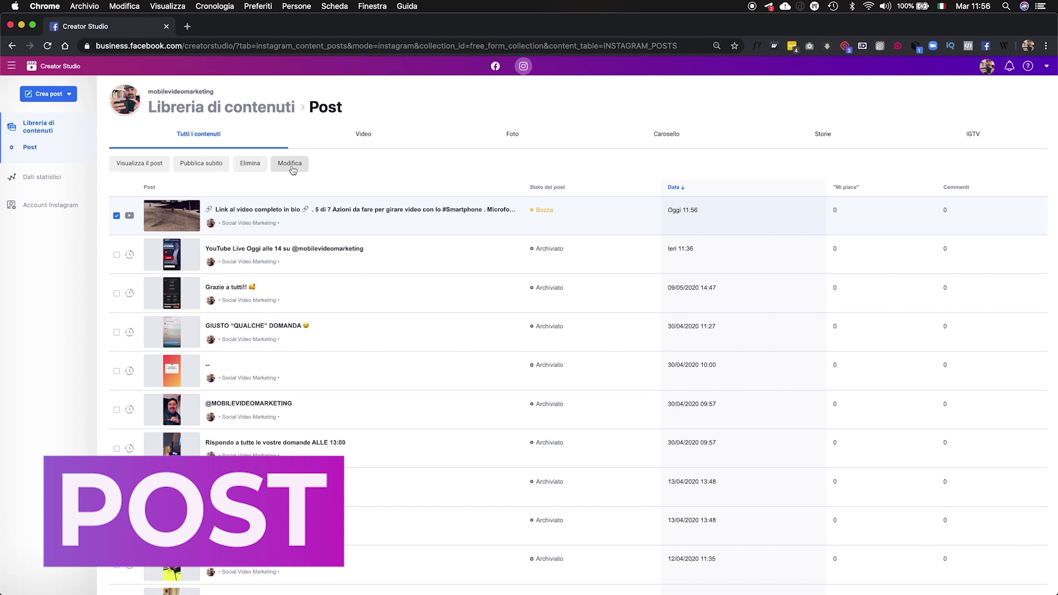
click(131, 167)
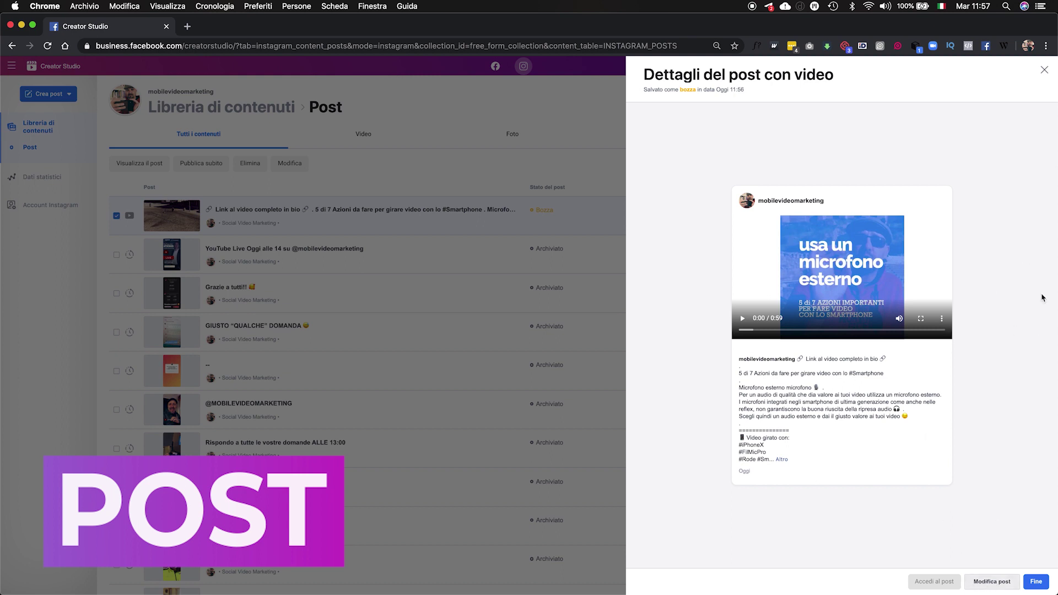
click(1043, 71)
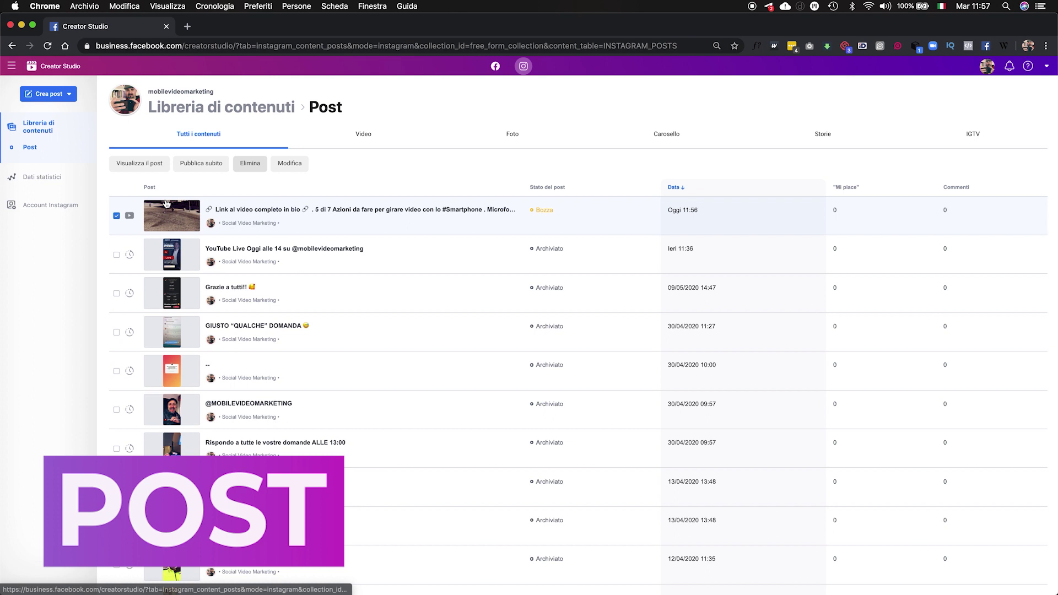
- Open the selected draft for editing and show its advanced settings
click(297, 168)
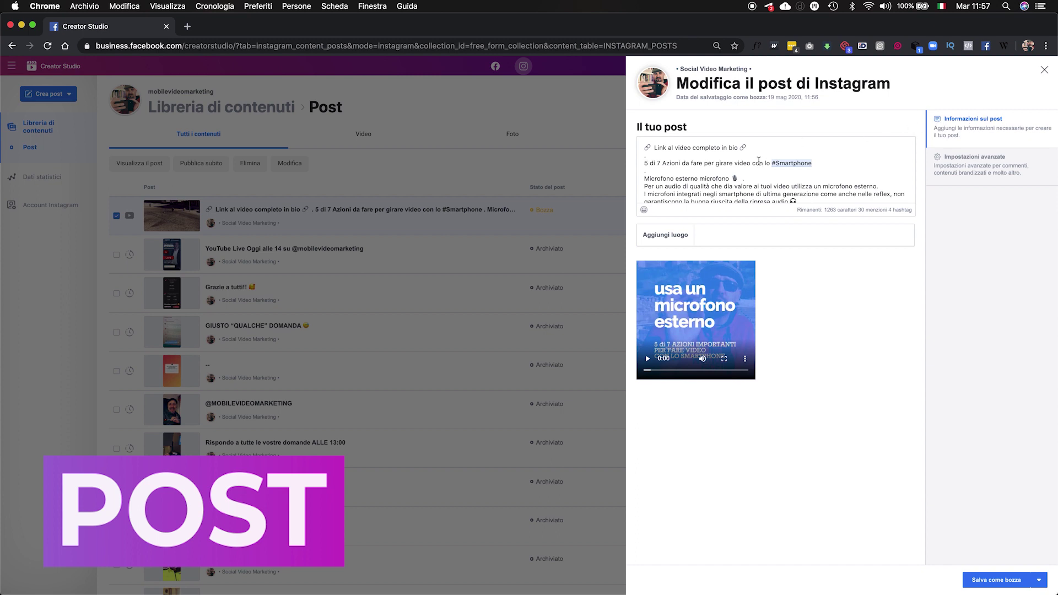
click(987, 172)
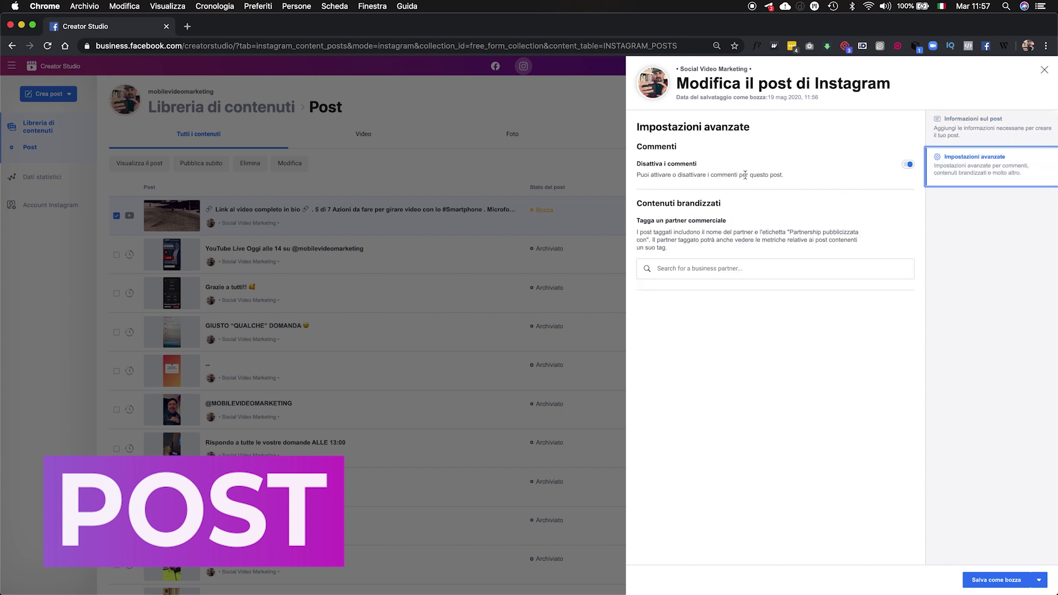